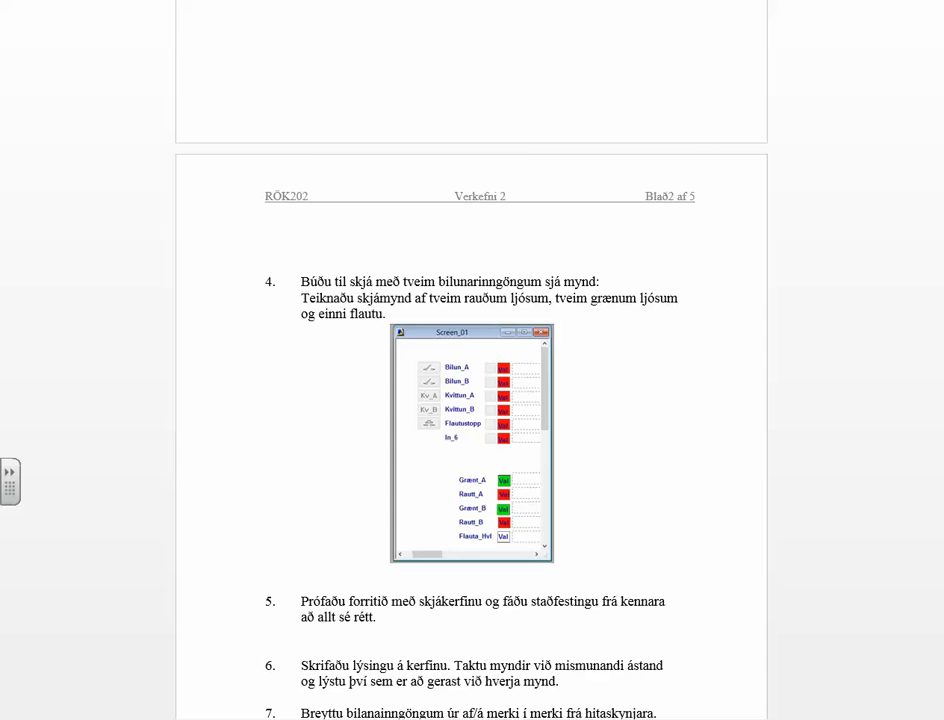
- Review the Verkefni 2 assignment's screen task and ladder diagrams through page 5, and return to its first page
{"action": "key", "text": "Page_Down"}
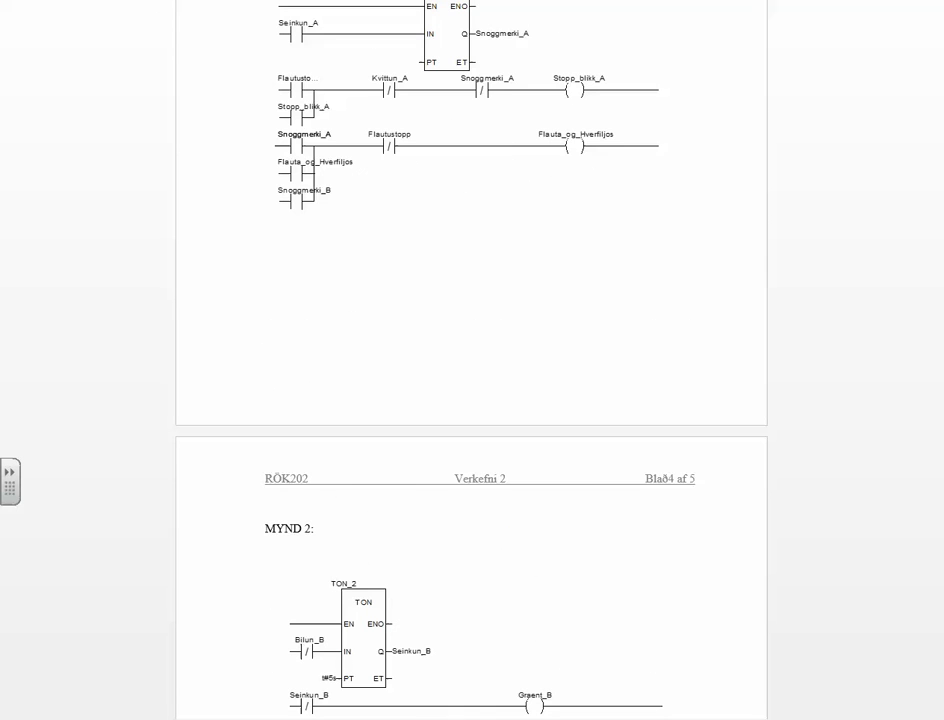
{"action": "scroll", "coordinate": [471, 360], "scroll_direction": "up", "scroll_amount": 3}
{"action": "scroll", "coordinate": [471, 360], "scroll_direction": "up", "scroll_amount": 4}
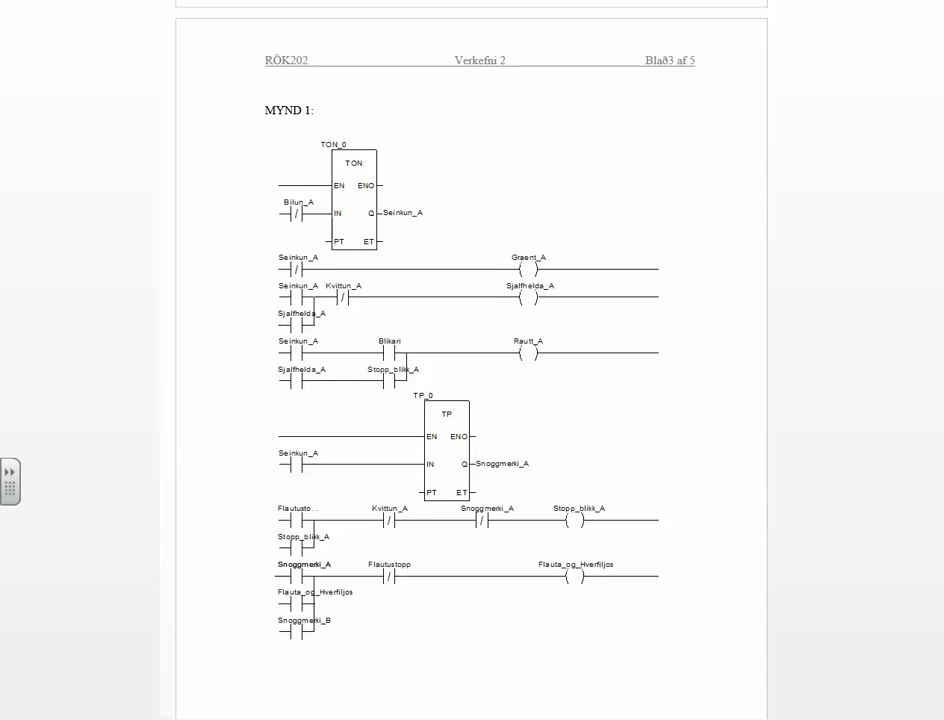
{"action": "key", "text": "Page_Down"}
{"action": "key", "text": "Page_Down"}
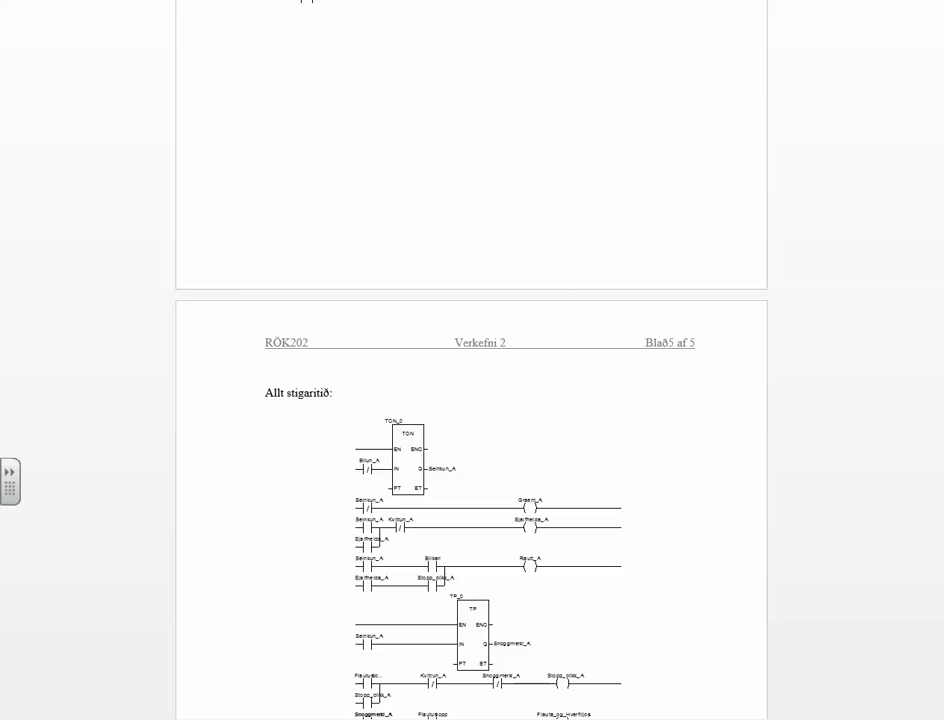
{"action": "key", "text": "Page_Down"}
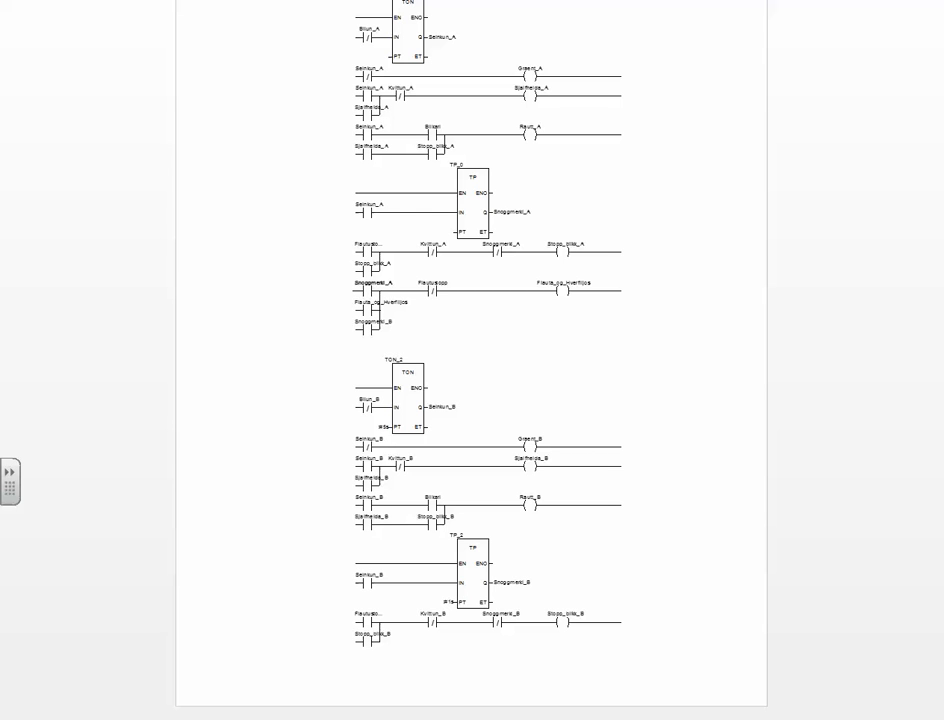
{"action": "left_click_drag", "start_coordinate": [942, 610], "coordinate": [942, 130]}
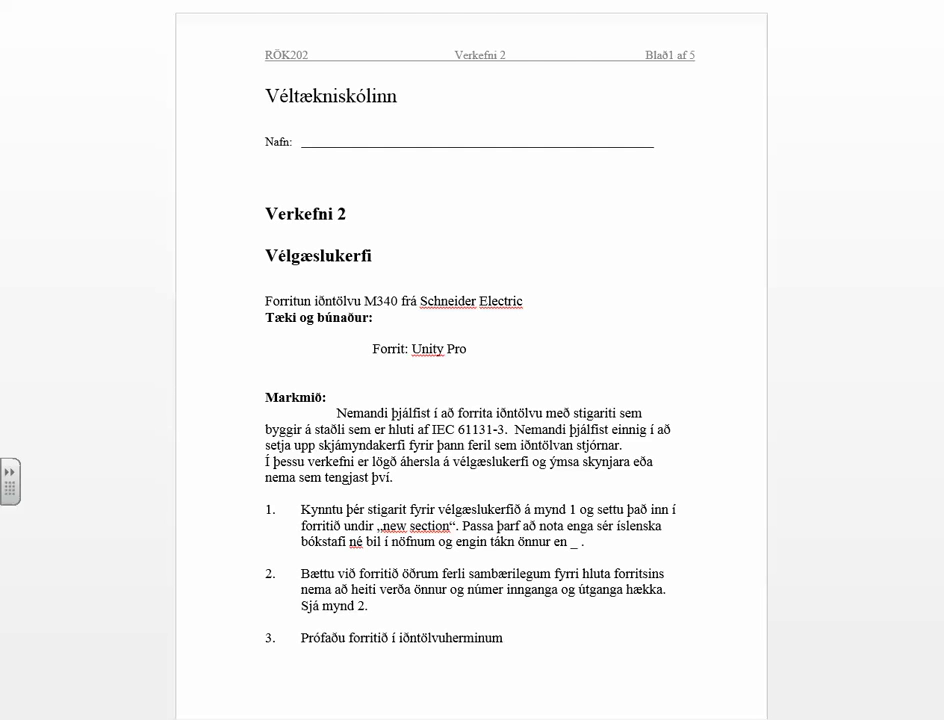
- Switch to the ladder diagram document and minimize it and the open Unity Pro project to reach the desktop
{"action": "key", "text": "alt"}
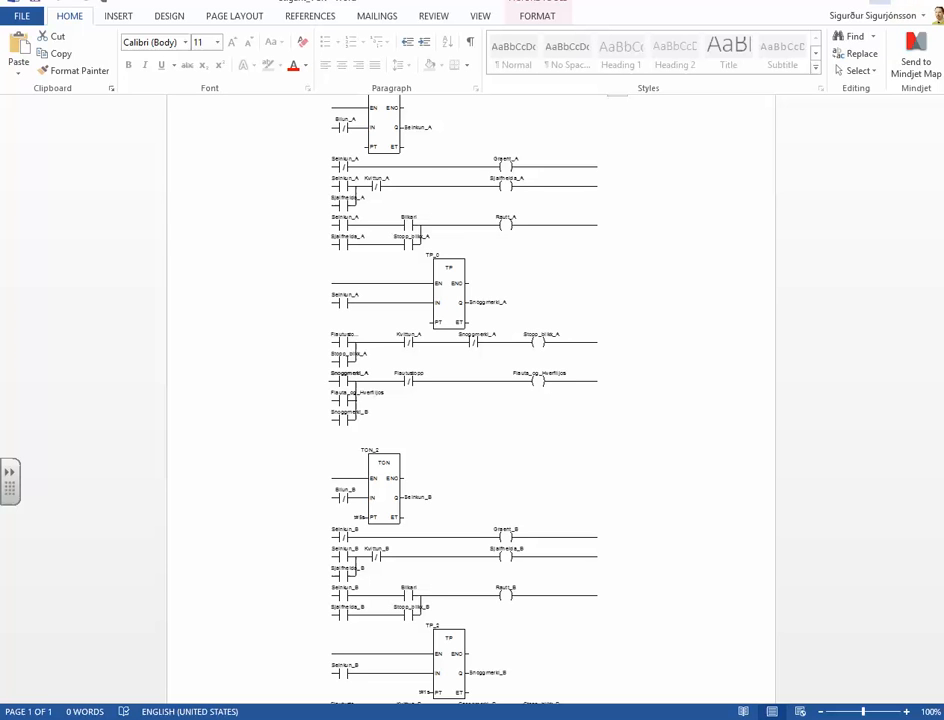
{"action": "left_click", "coordinate": [866, 5]}
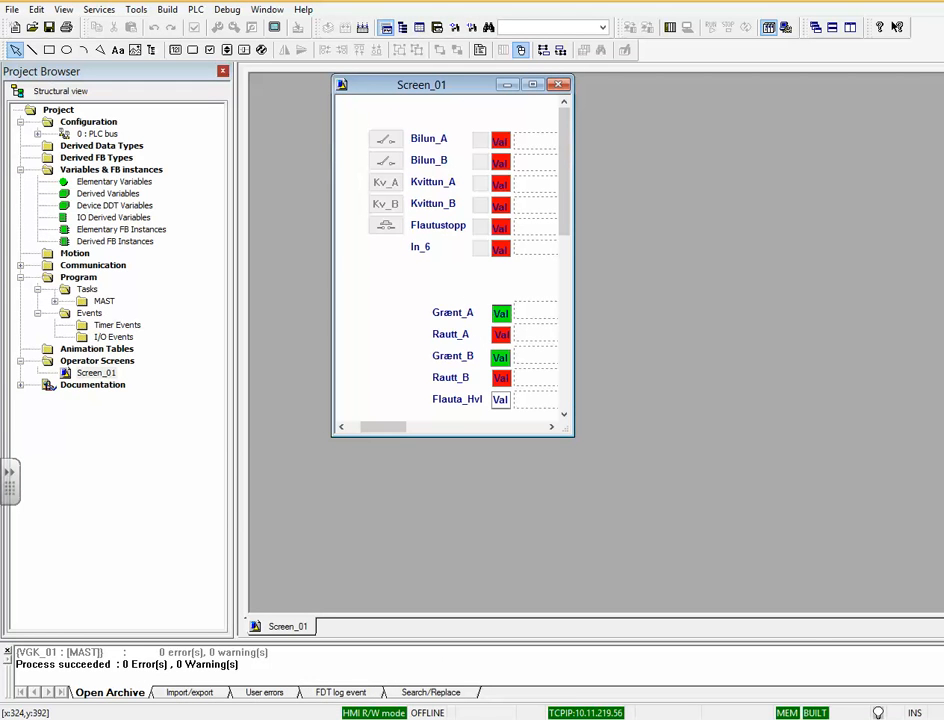
{"action": "left_click", "coordinate": [866, 3]}
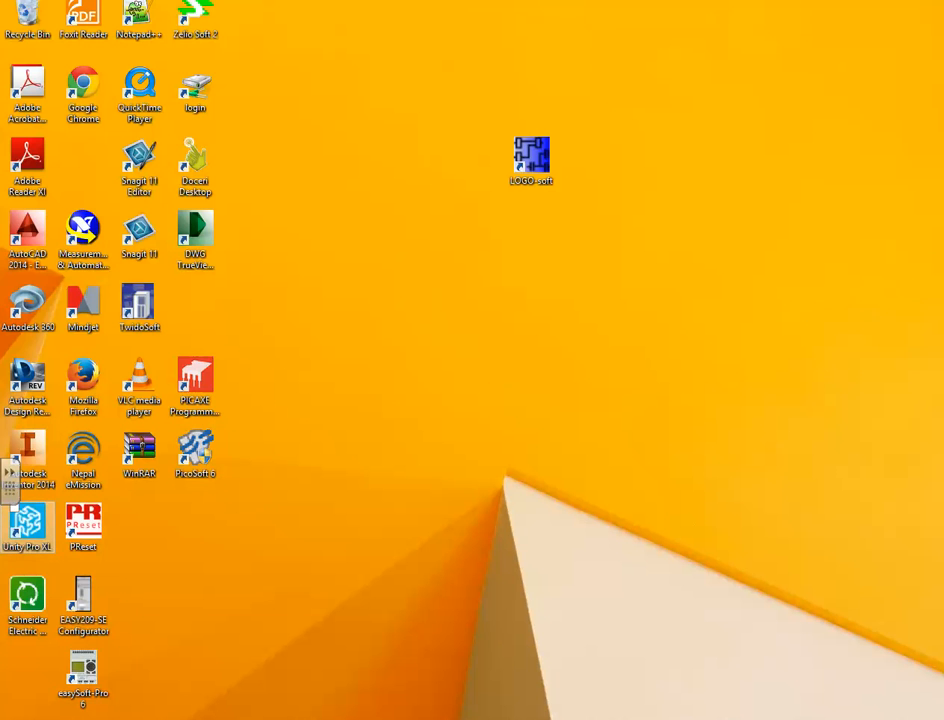
- Rearrange the desktop with the Unity Pro XL shortcut in the open area and LOGO-soft among the other icons, and open Unity Pro XL
{"action": "left_click_drag", "start_coordinate": [27, 520], "coordinate": [533, 232]}
{"action": "left_click_drag", "start_coordinate": [533, 160], "coordinate": [83, 160]}
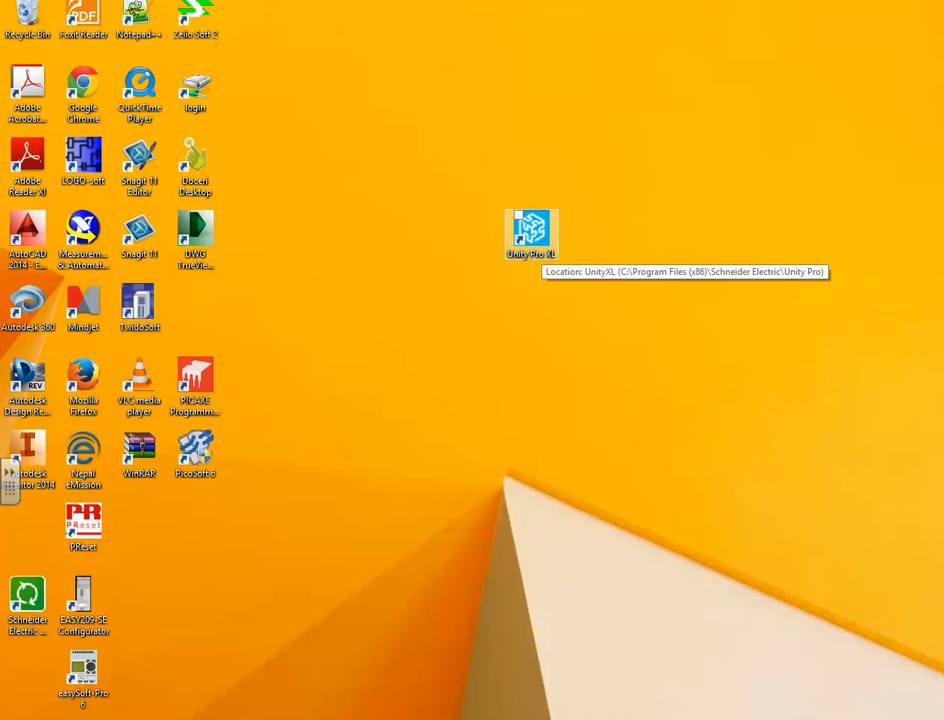
{"action": "double_click", "coordinate": [530, 232]}
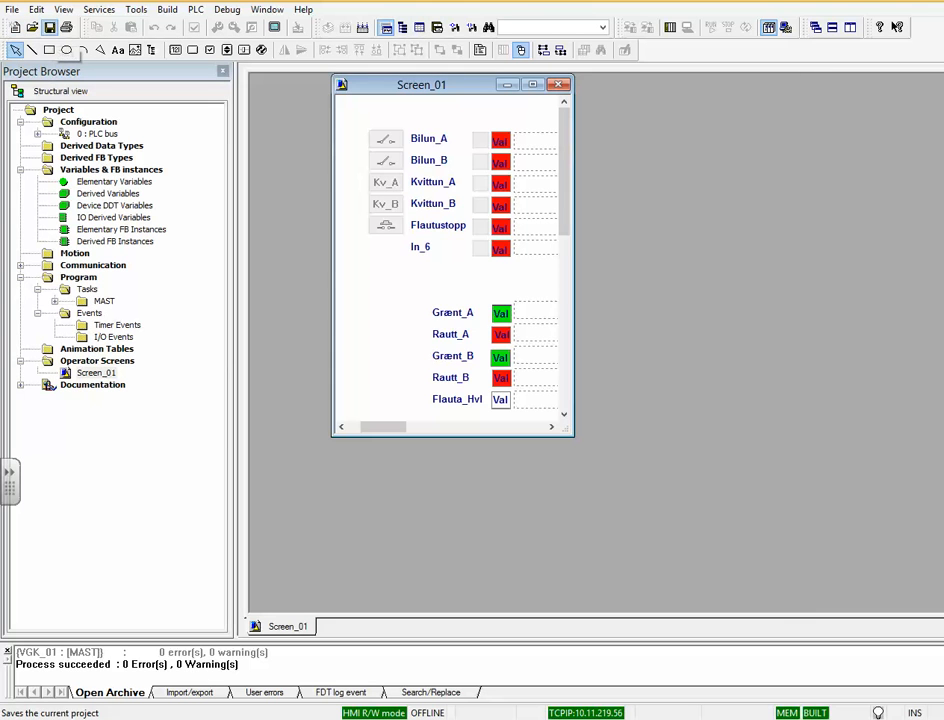
{"action": "left_click", "coordinate": [49, 27]}
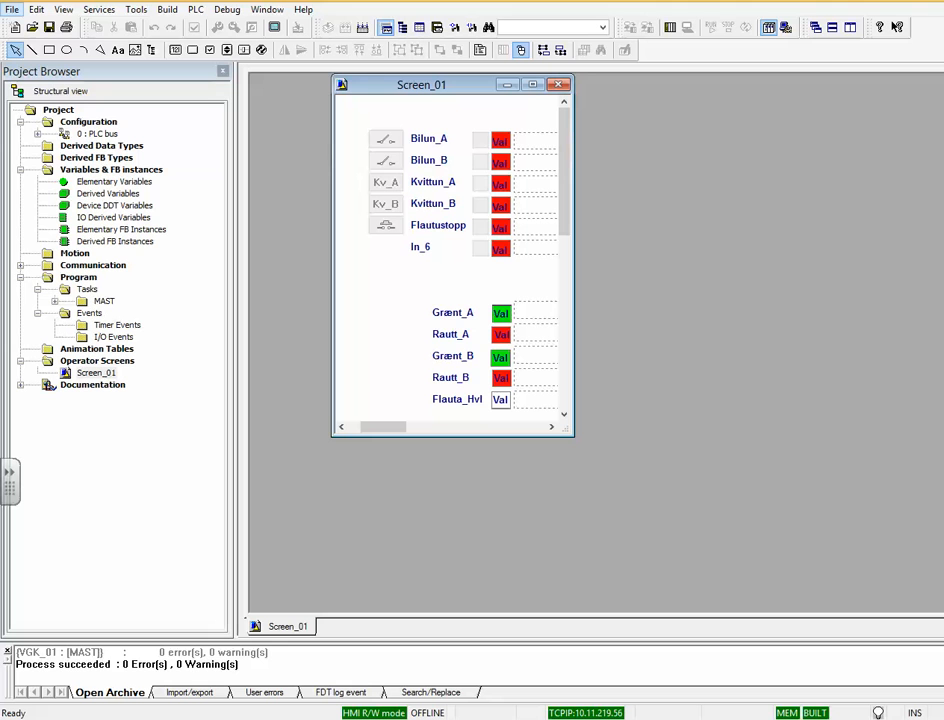
{"action": "left_click", "coordinate": [12, 9]}
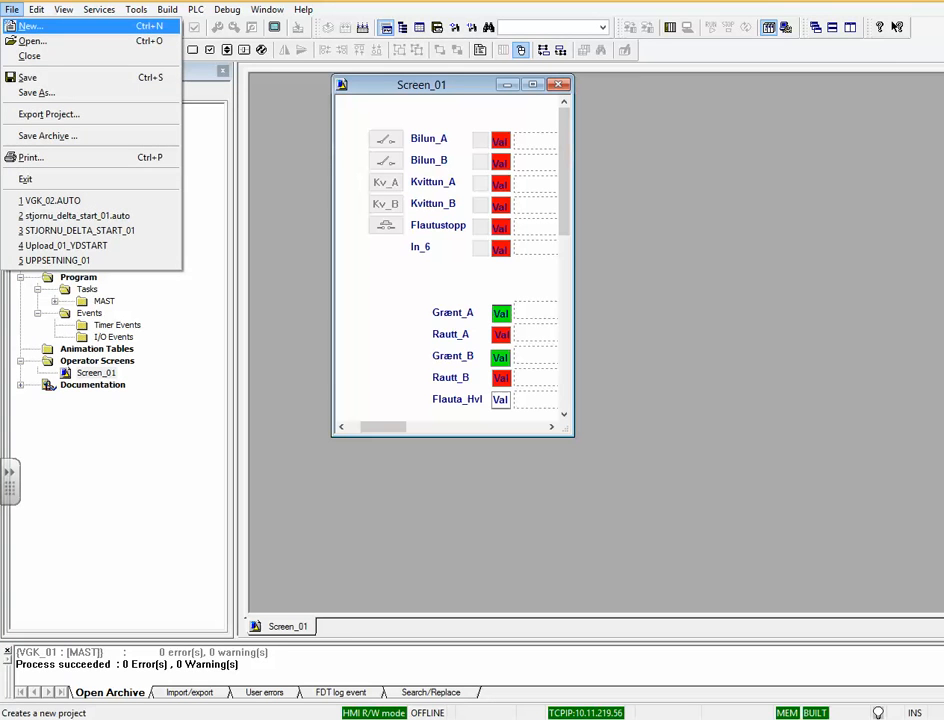
{"action": "left_click", "coordinate": [31, 26]}
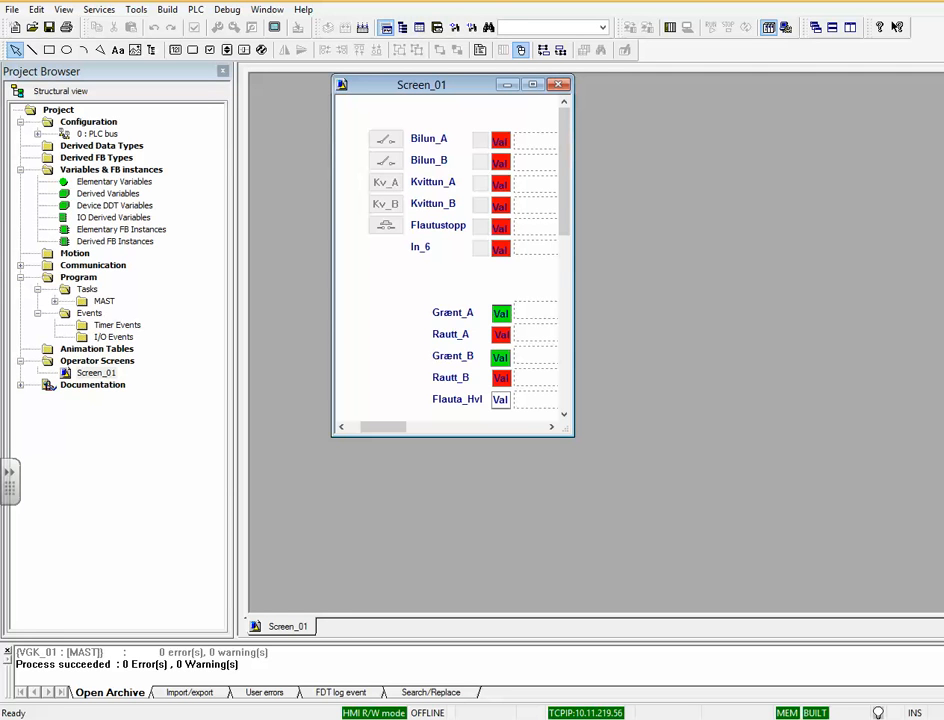
{"action": "left_click", "coordinate": [15, 27]}
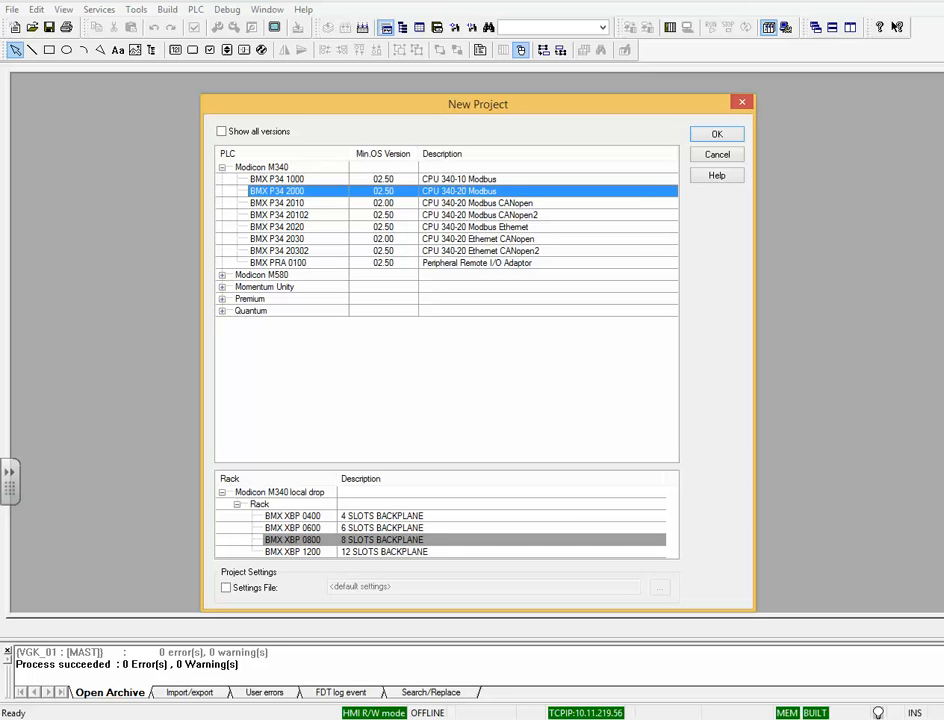
{"action": "left_click", "coordinate": [278, 227]}
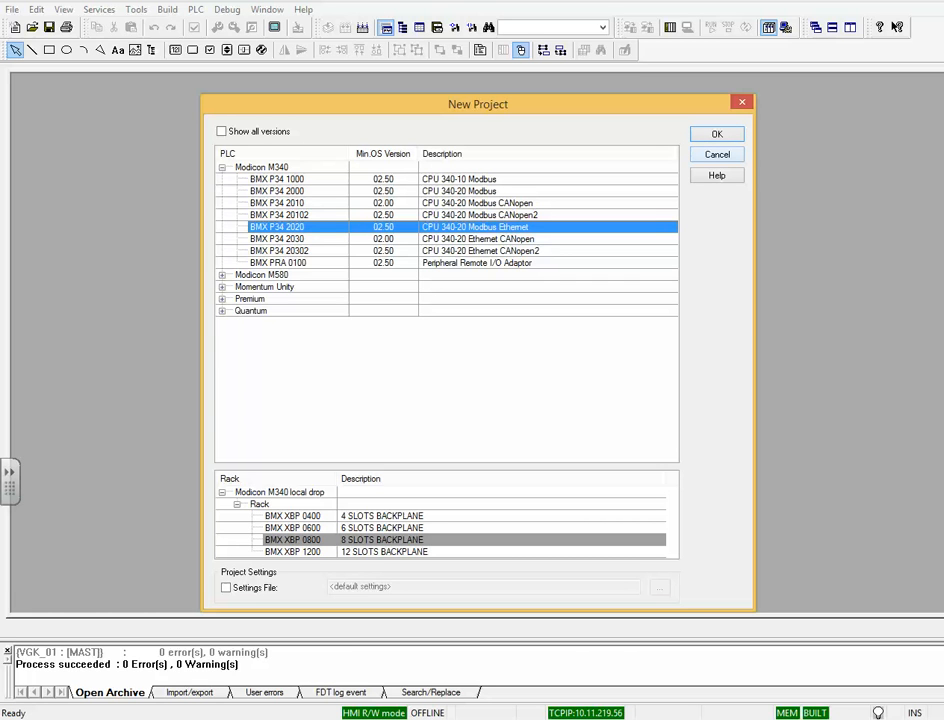
{"action": "left_click", "coordinate": [717, 155]}
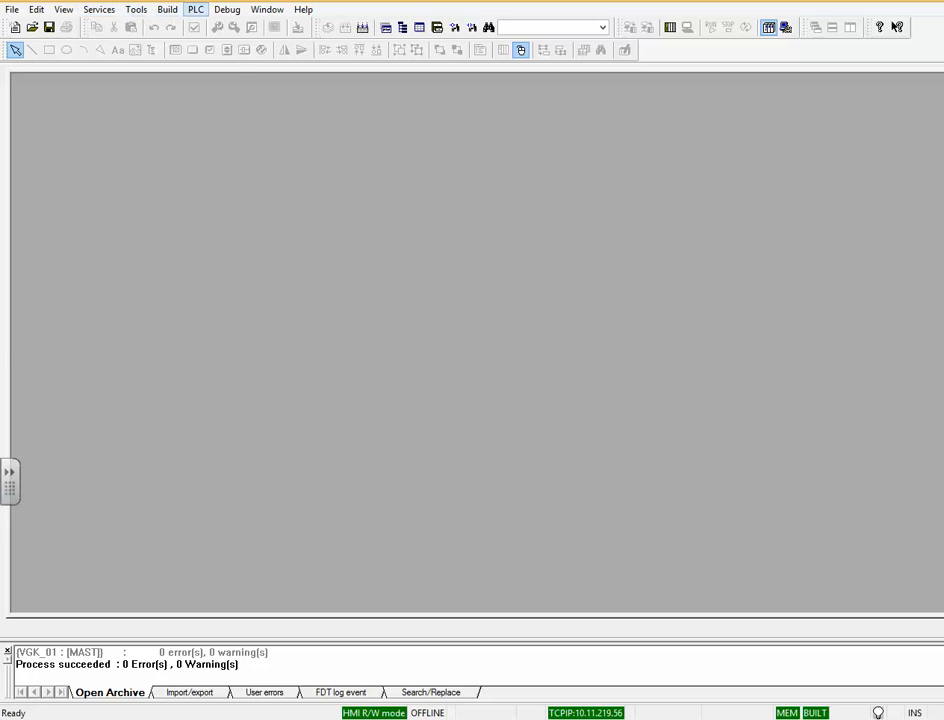
- Set the PLC address to 10.11.219.56 with TCPIP as the media
{"action": "left_click", "coordinate": [195, 9]}
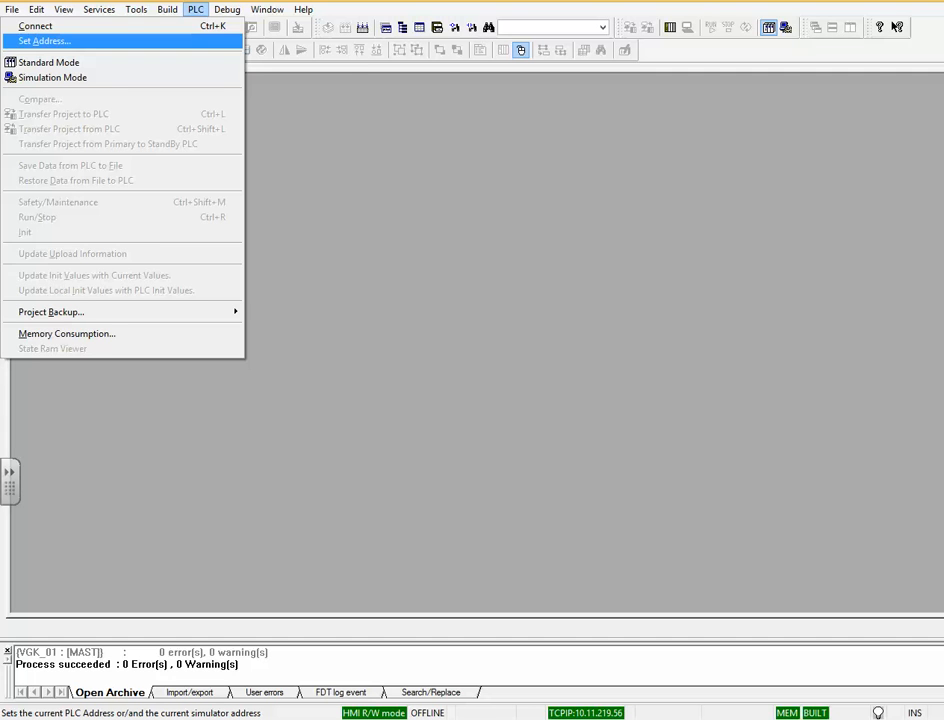
{"action": "key", "text": "Return"}
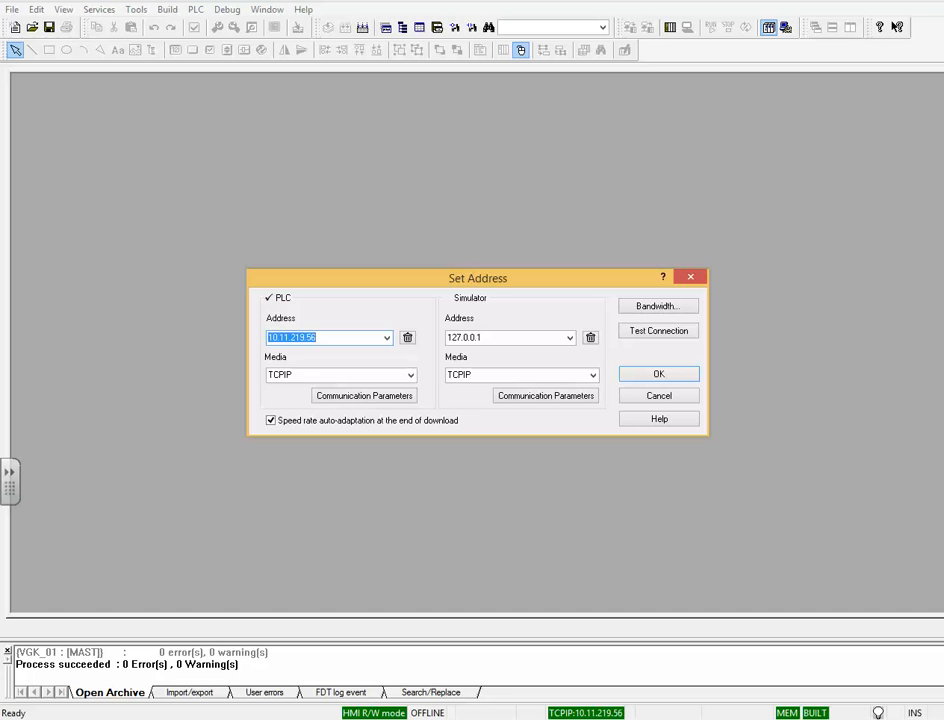
{"action": "left_click_drag", "start_coordinate": [478, 278], "coordinate": [488, 173]}
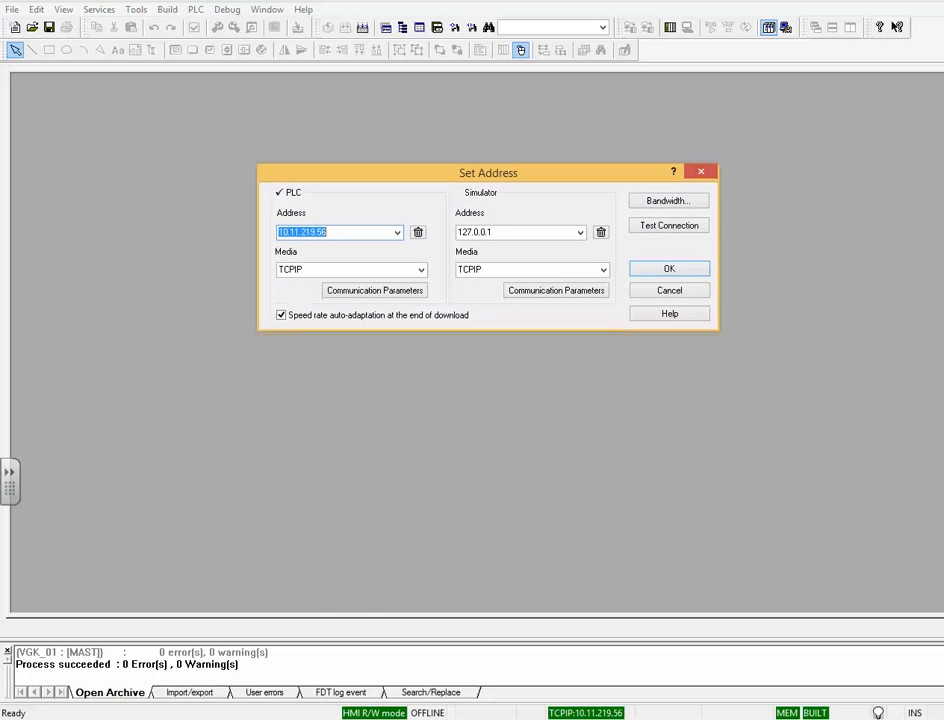
{"action": "left_click", "coordinate": [329, 232]}
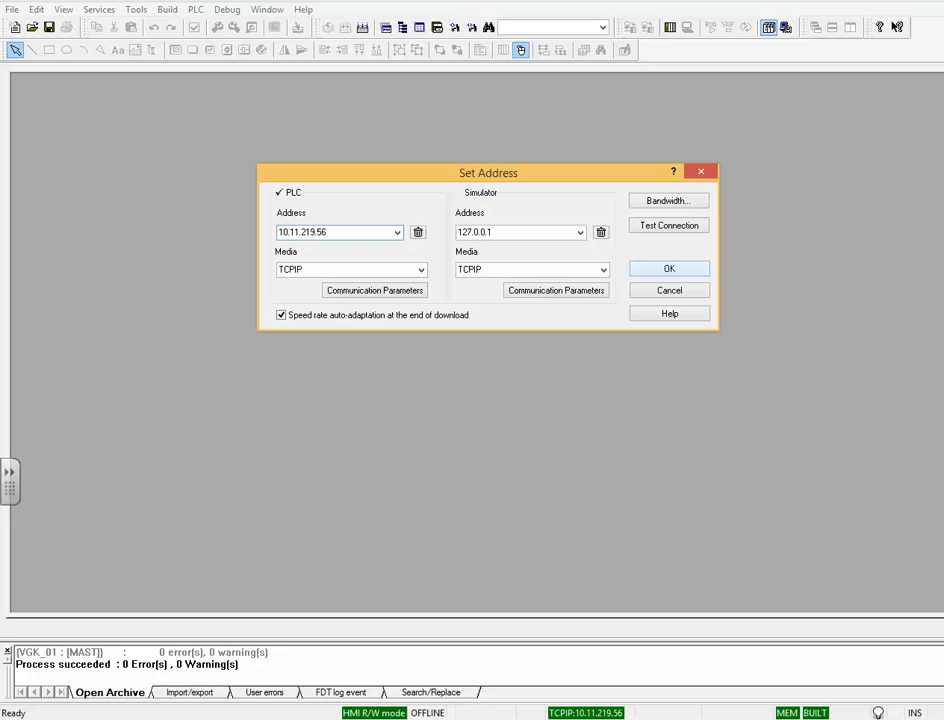
{"action": "key", "text": "Return"}
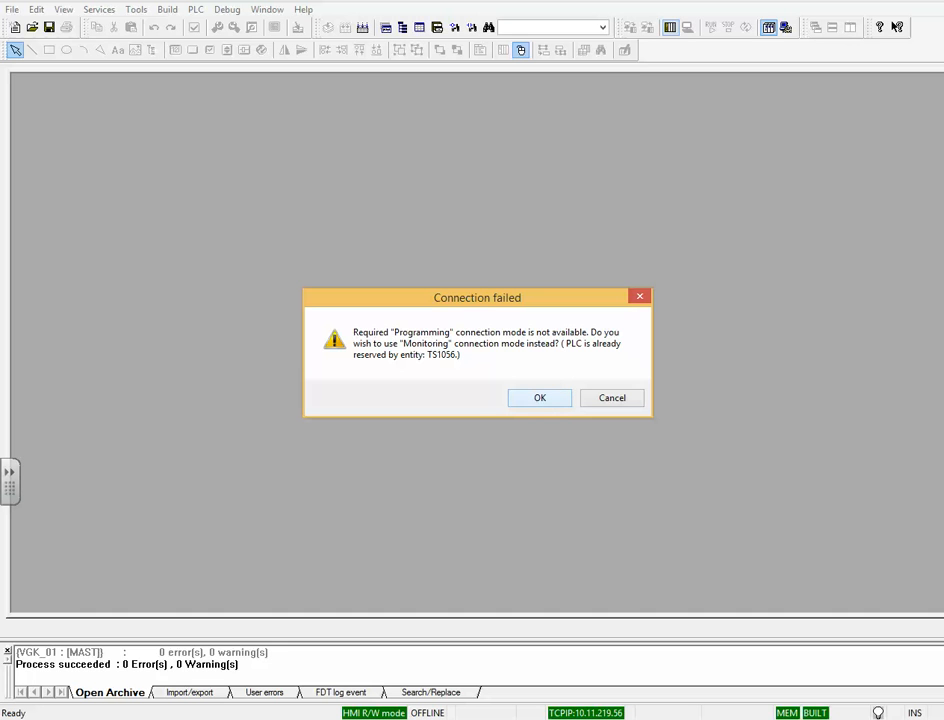
- Connect to the PLC in Monitoring mode and transfer its project to the PC without reservation
{"action": "key", "text": "Return"}
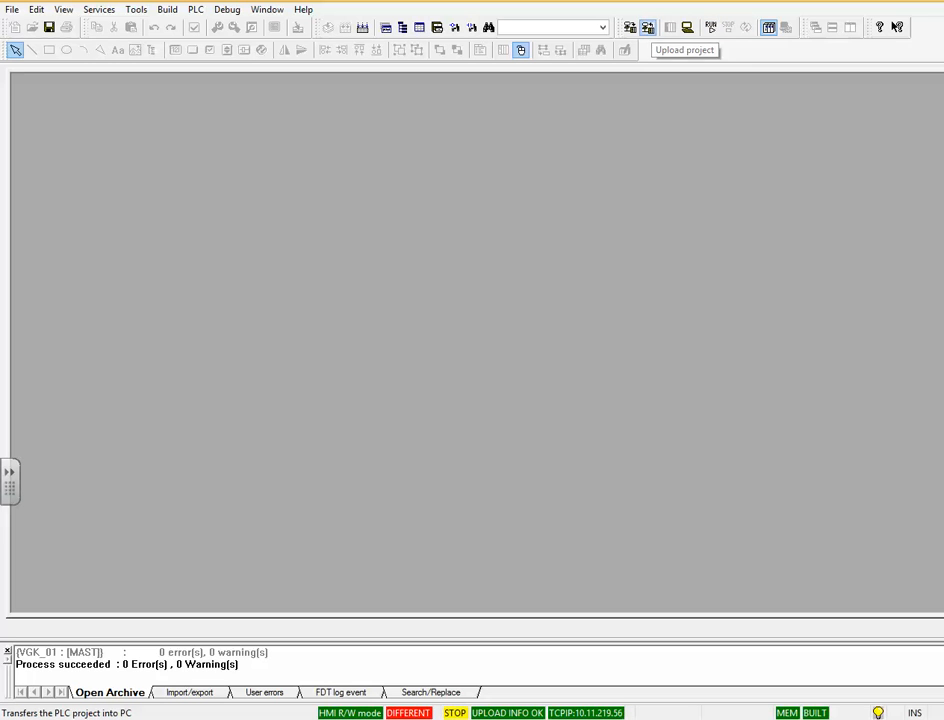
{"action": "left_click", "coordinate": [647, 27]}
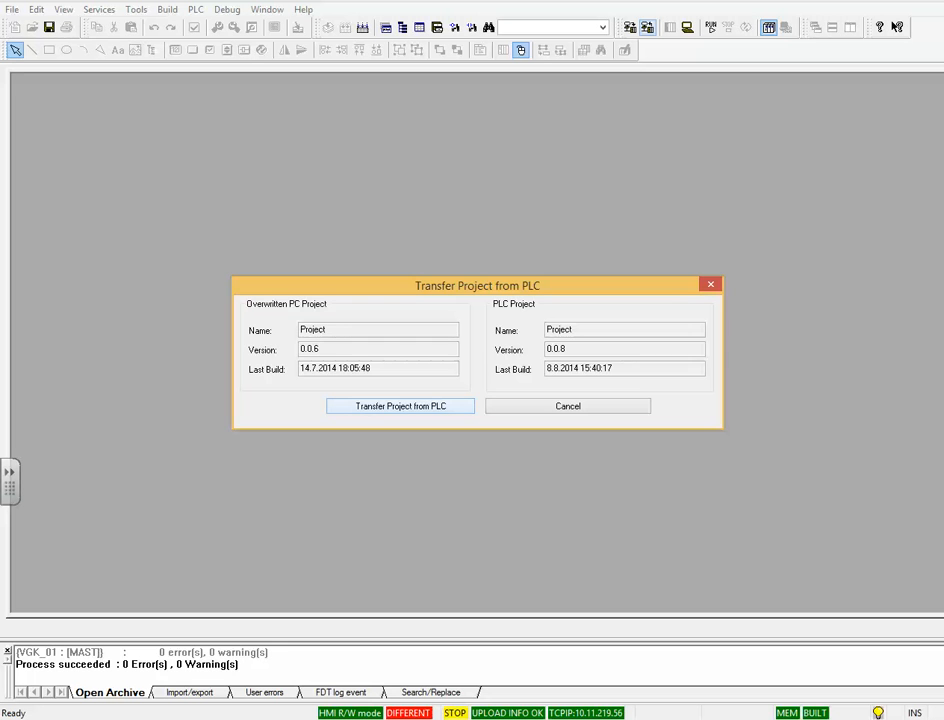
{"action": "key", "text": "Return"}
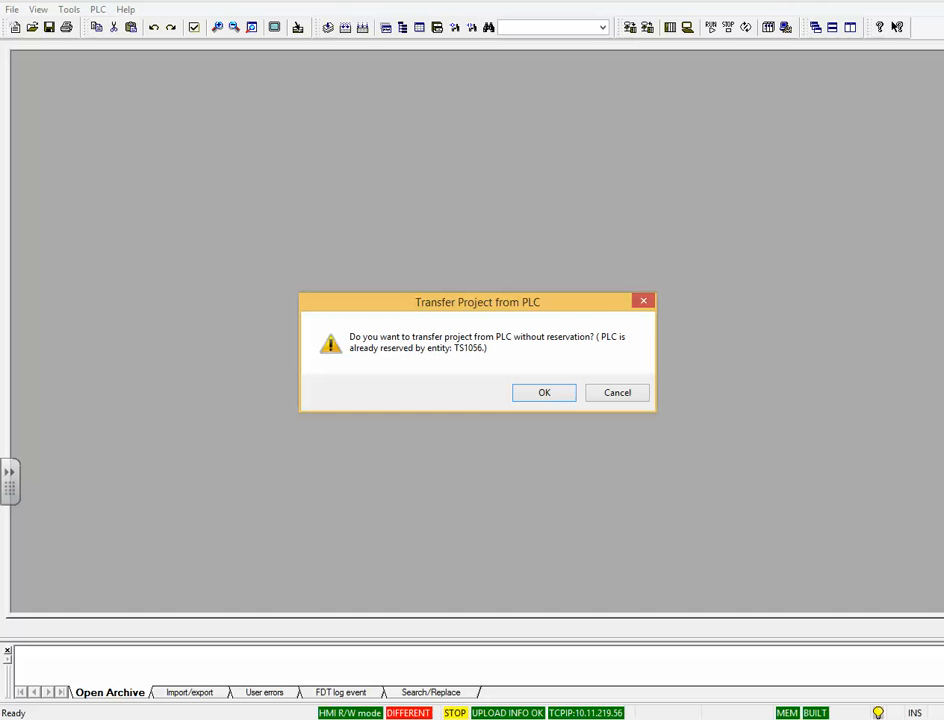
{"action": "key", "text": "Return"}
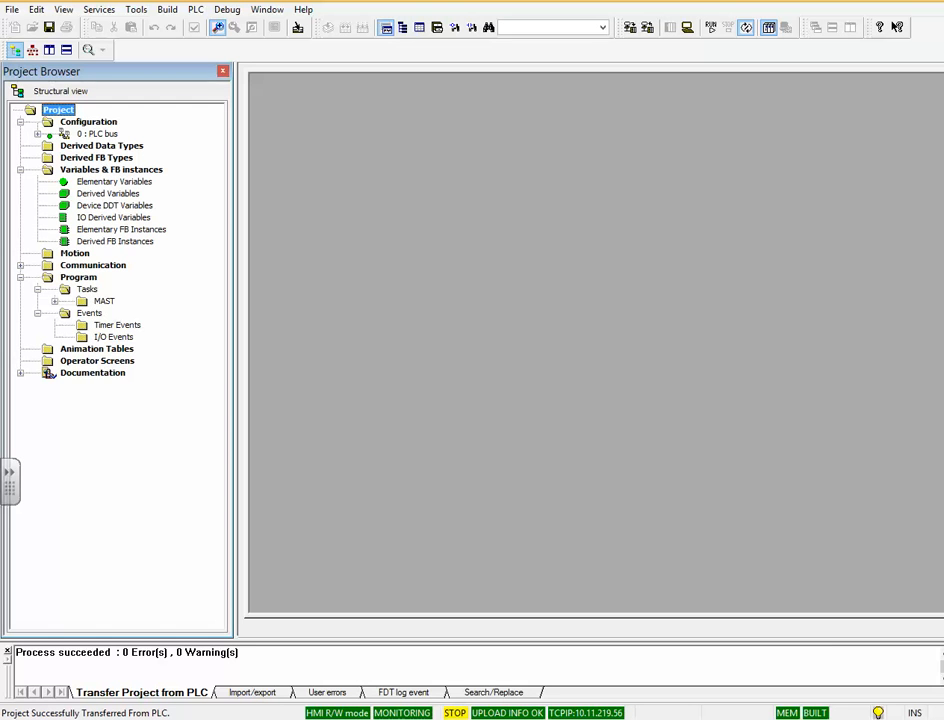
{"action": "right_click", "coordinate": [598, 396]}
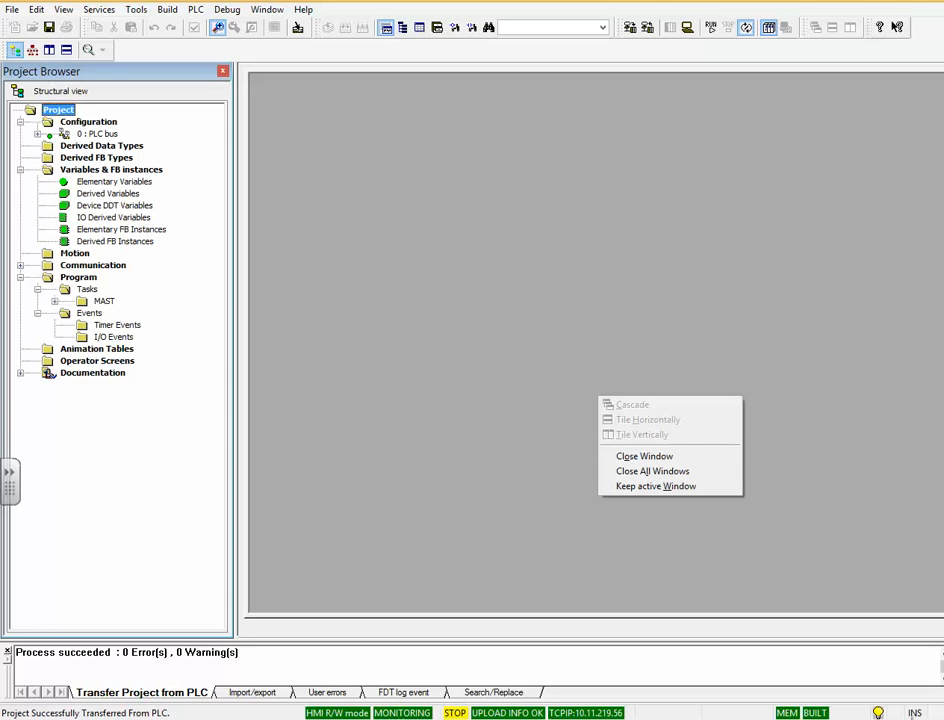
{"action": "key", "text": "alt+Tab"}
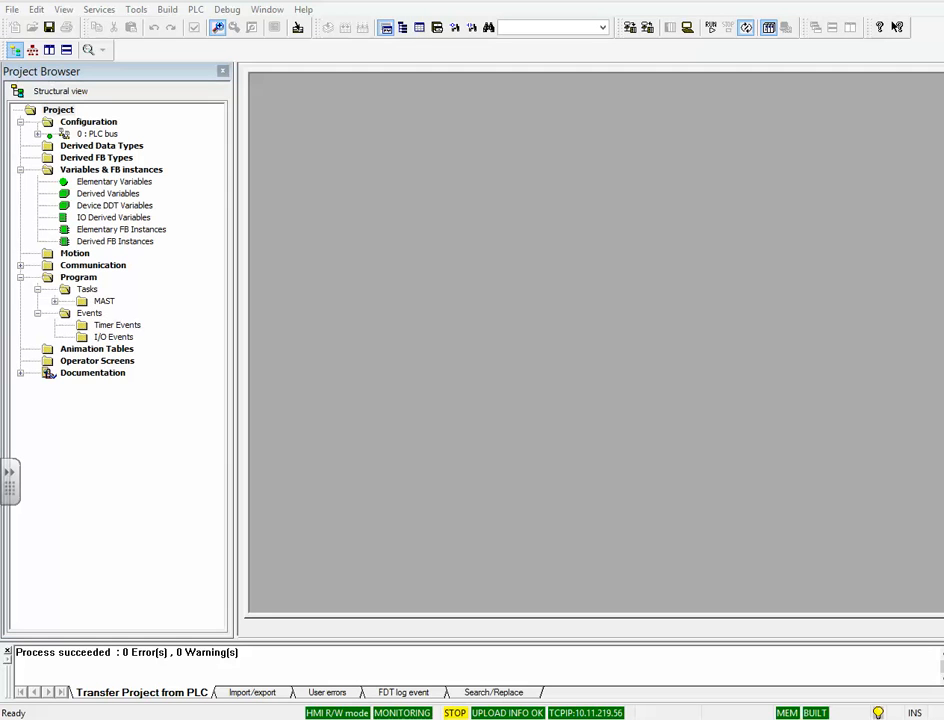
{"action": "right_click", "coordinate": [680, 718]}
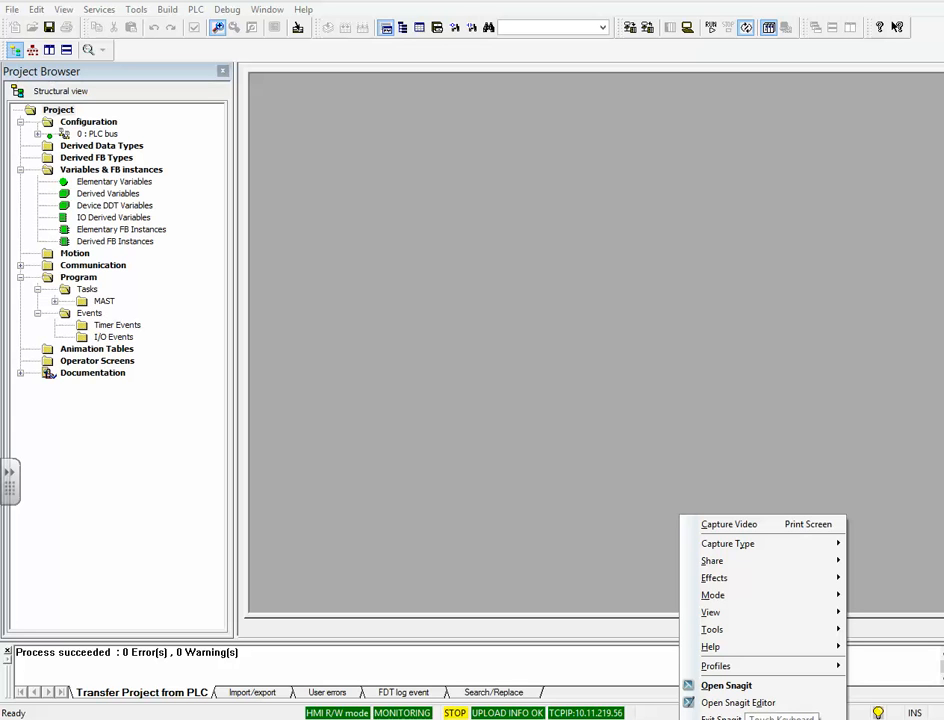
{"action": "key", "text": "Escape"}
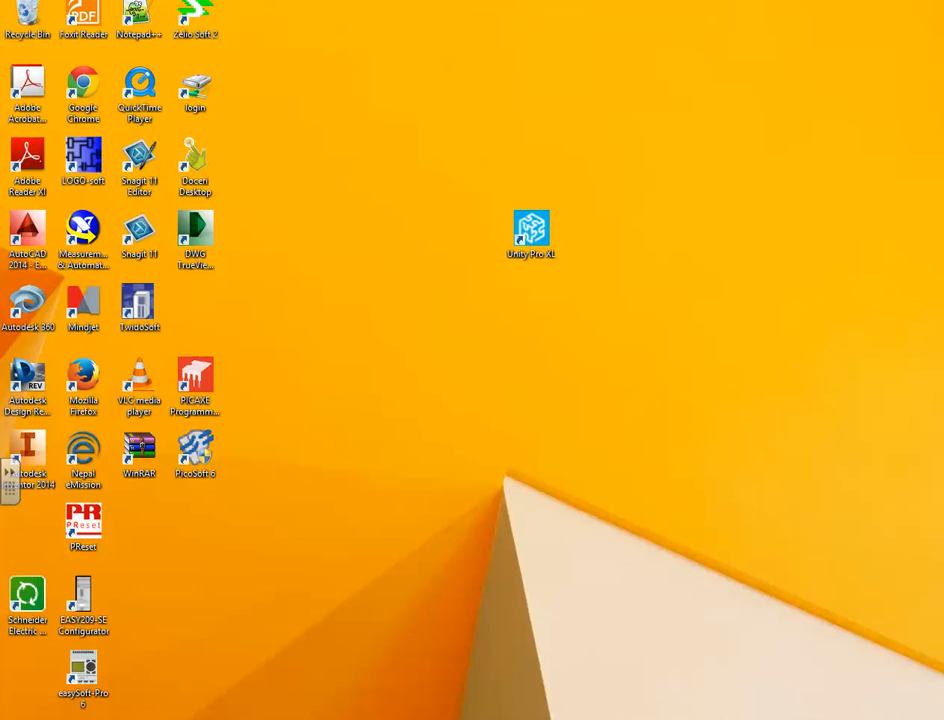
- Open Snagit from the desktop, dismiss its Windows 8 capture notice, and make its window taller
{"action": "right_click", "coordinate": [658, 719]}
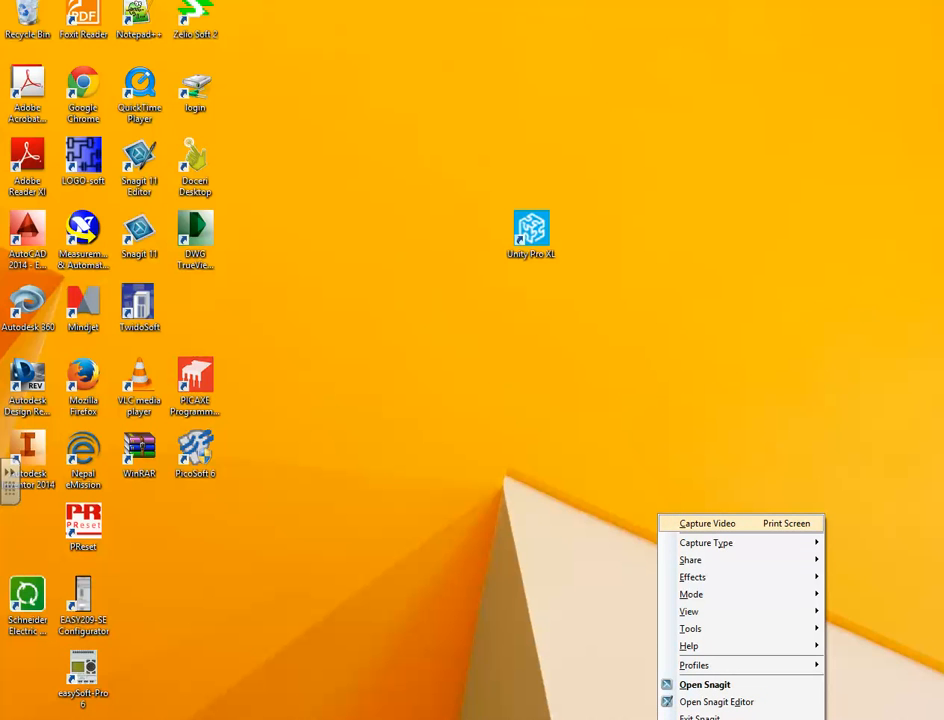
{"action": "mouse_move", "coordinate": [706, 542]}
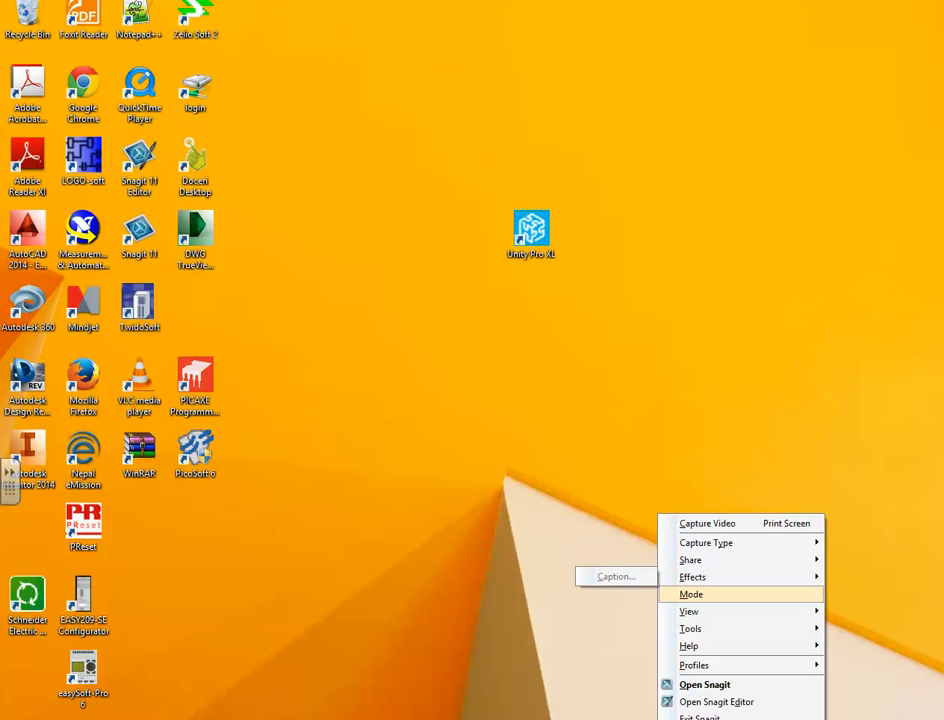
{"action": "mouse_move", "coordinate": [695, 594]}
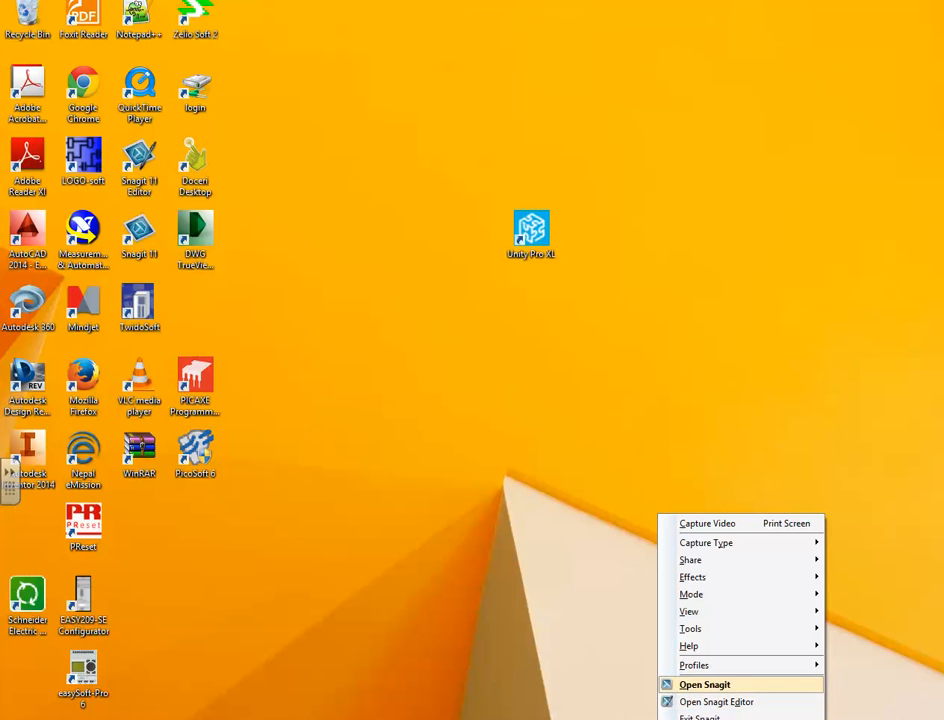
{"action": "key", "text": "Return"}
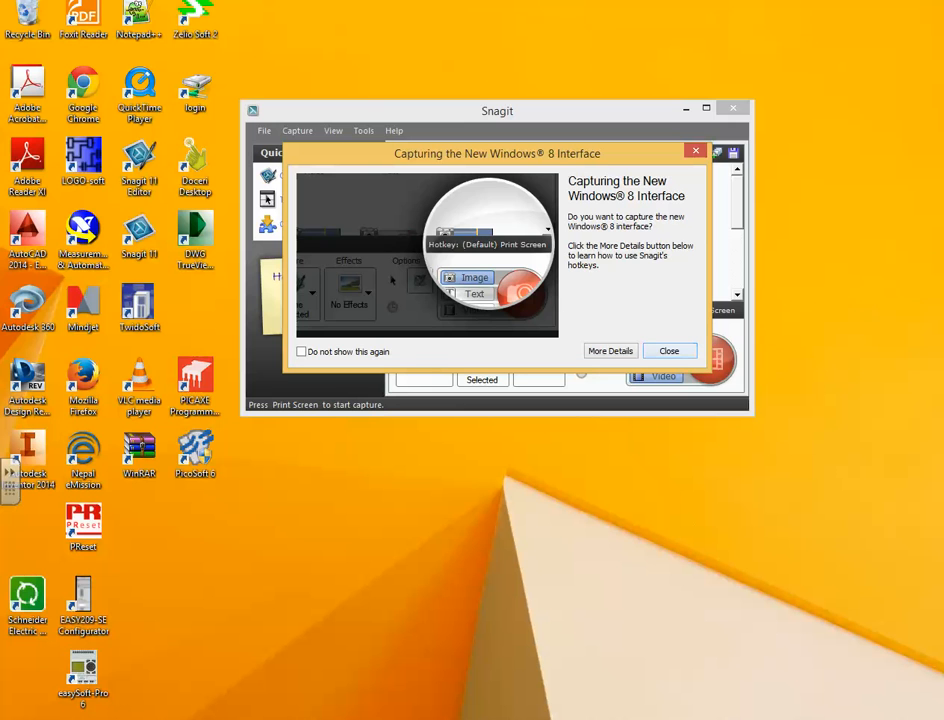
{"action": "key", "text": "Return"}
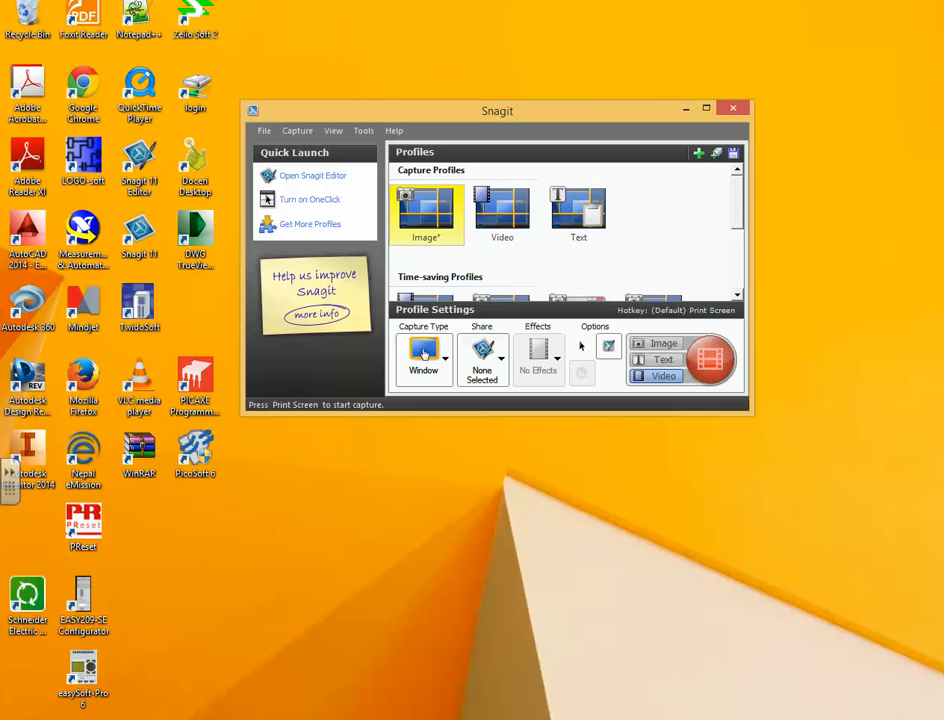
{"action": "left_click_drag", "start_coordinate": [560, 414], "coordinate": [560, 499]}
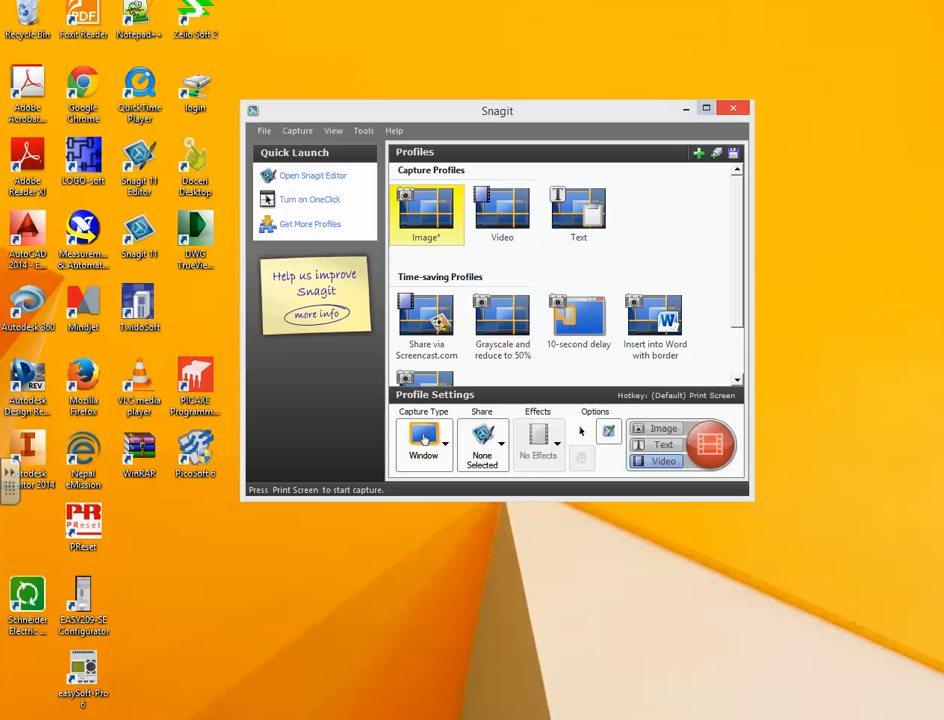
- Close the Snagit window and dismiss the desktop's context menu
{"action": "left_click", "coordinate": [733, 108]}
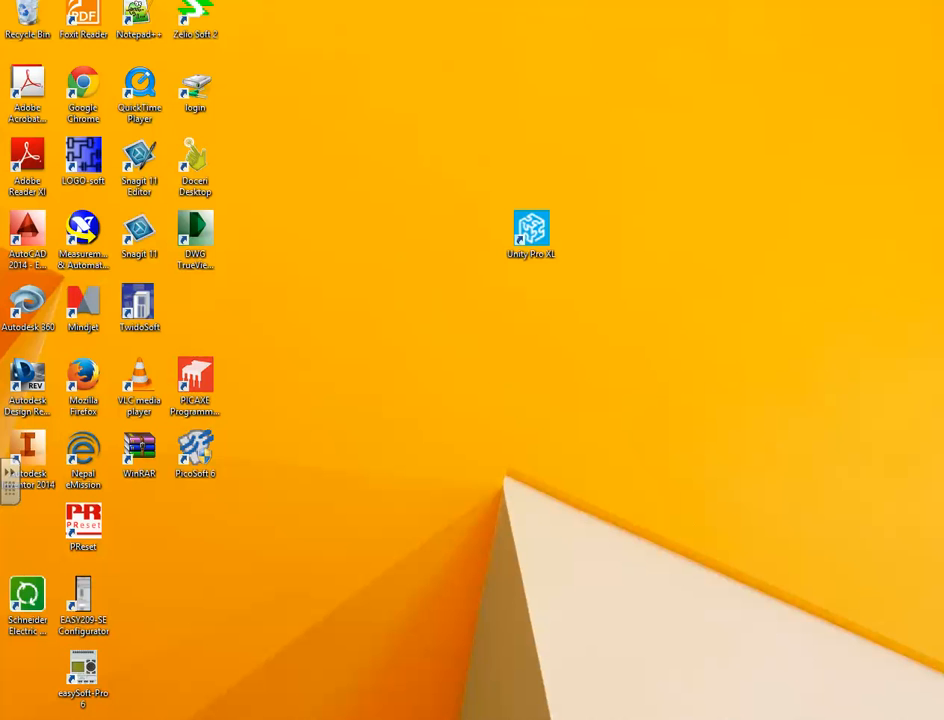
{"action": "right_click", "coordinate": [286, 503]}
{"action": "left_click", "coordinate": [312, 478]}
{"action": "right_click", "coordinate": [275, 444]}
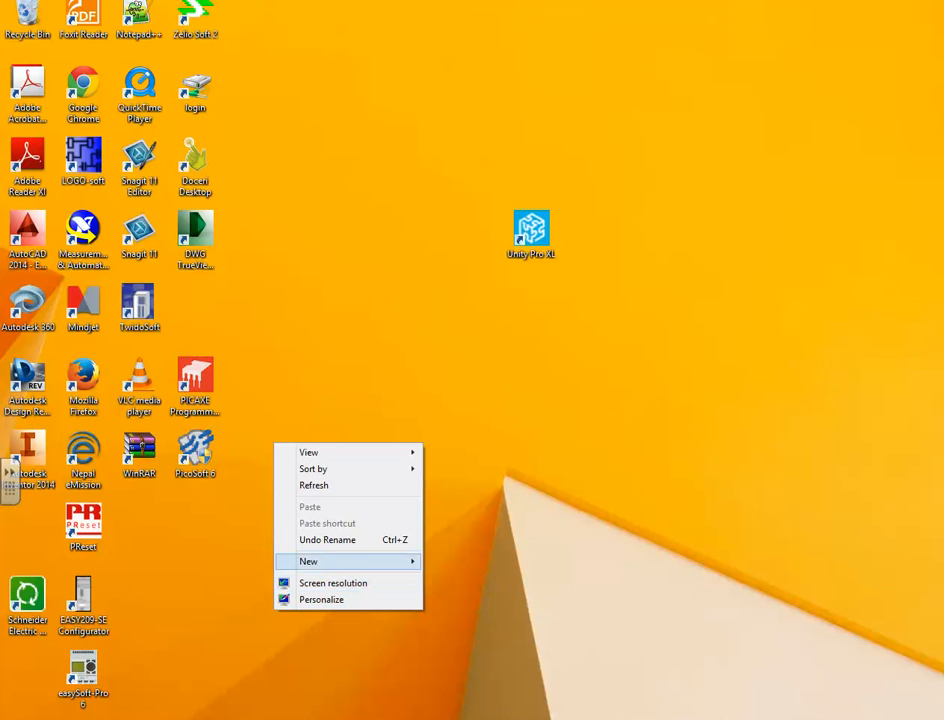
{"action": "left_click", "coordinate": [450, 530]}
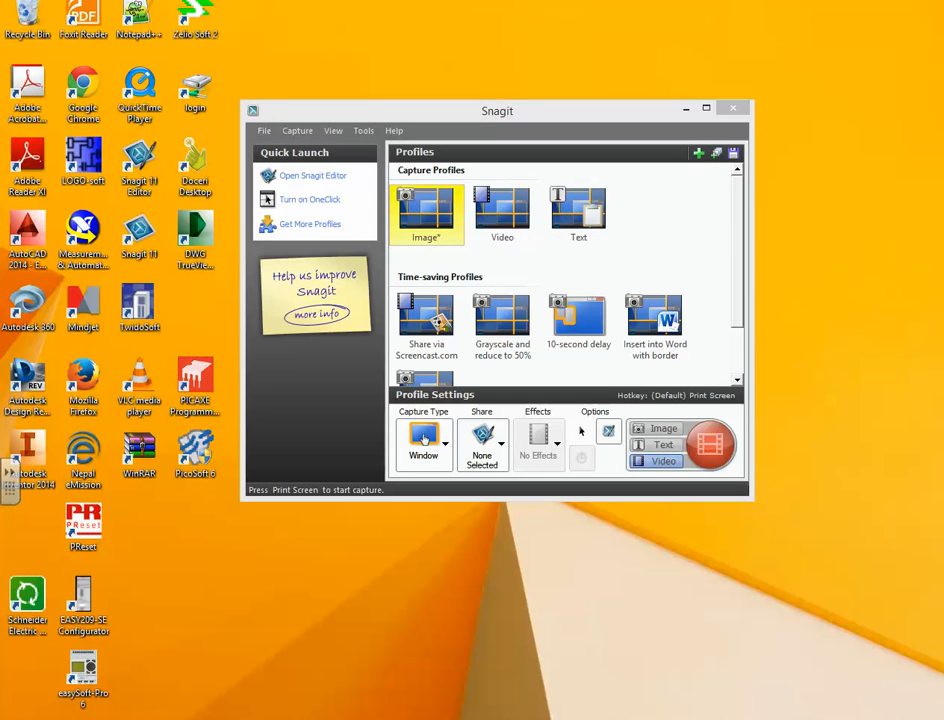
- Try to exit Snagit completely, and minimize its window to clear the desktop
{"action": "right_click", "coordinate": [661, 719]}
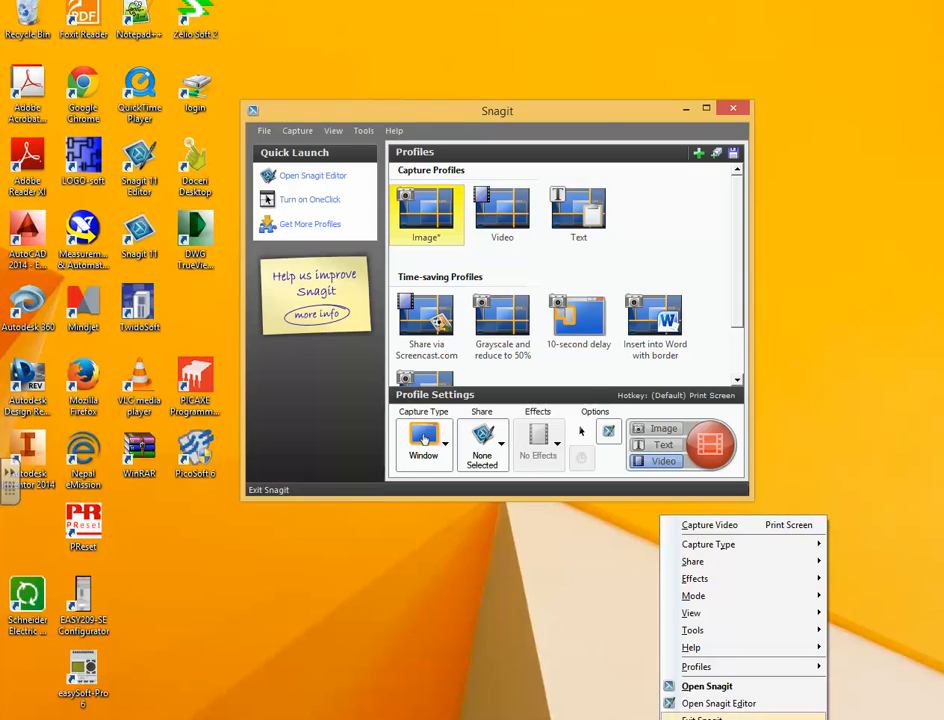
{"action": "left_click", "coordinate": [705, 718]}
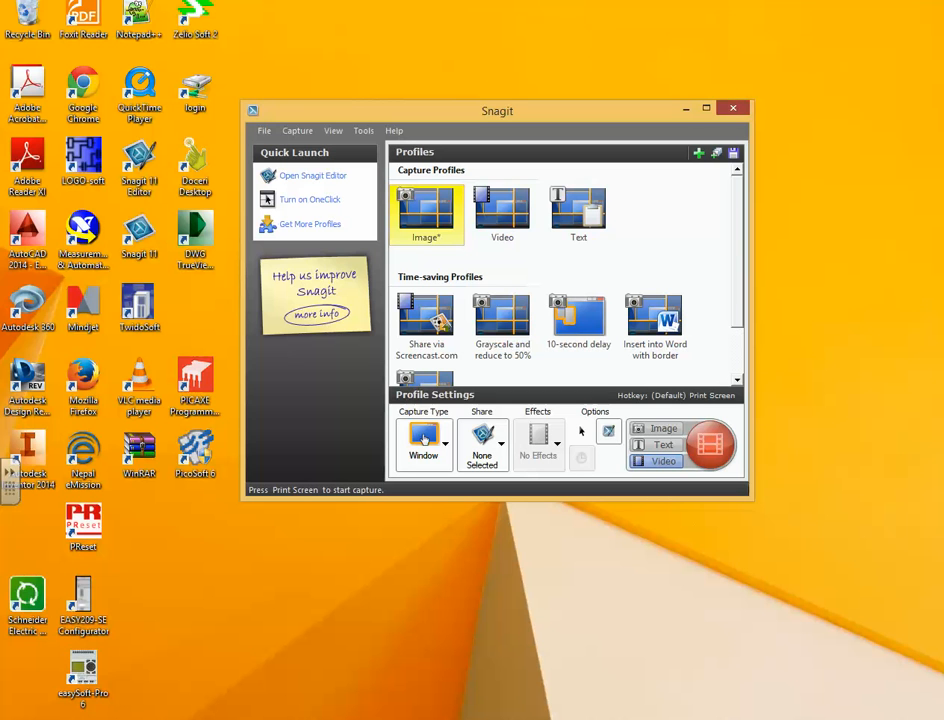
{"action": "left_click", "coordinate": [264, 131]}
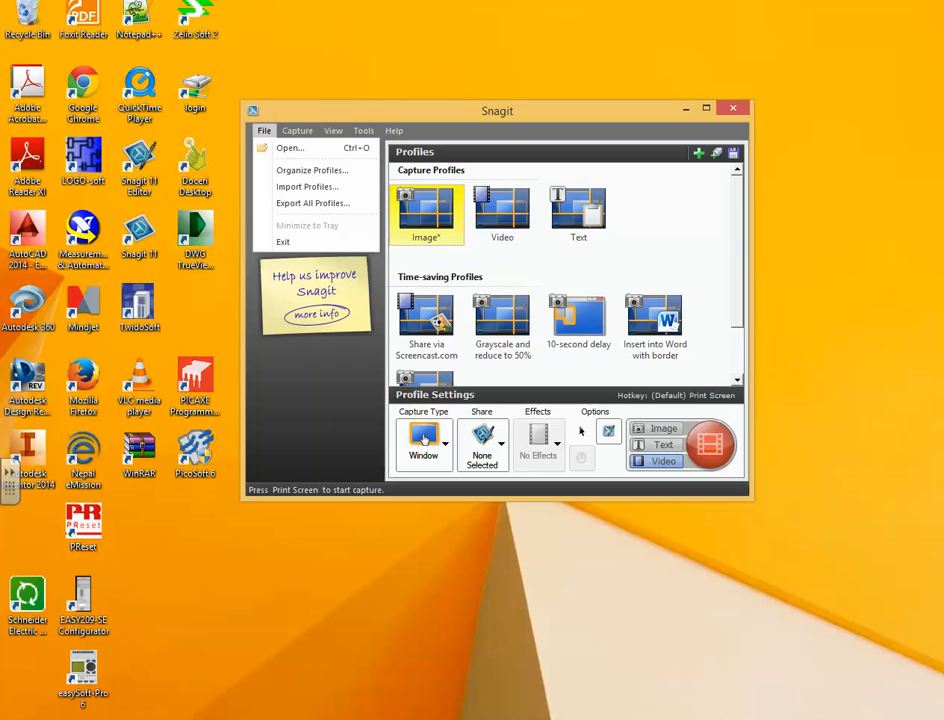
{"action": "left_click", "coordinate": [284, 242]}
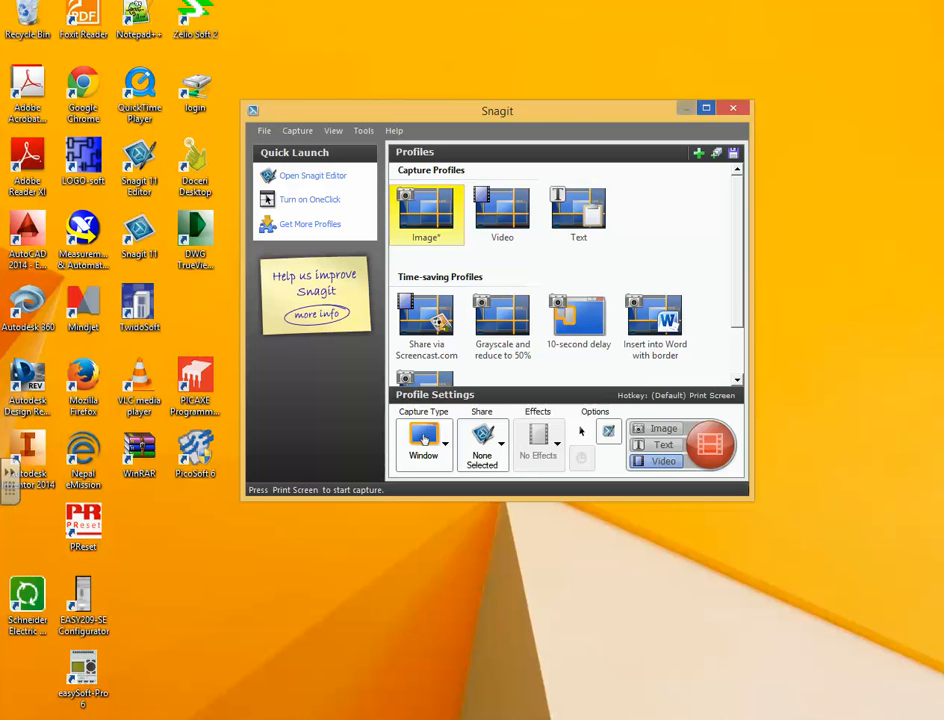
{"action": "left_click", "coordinate": [686, 108]}
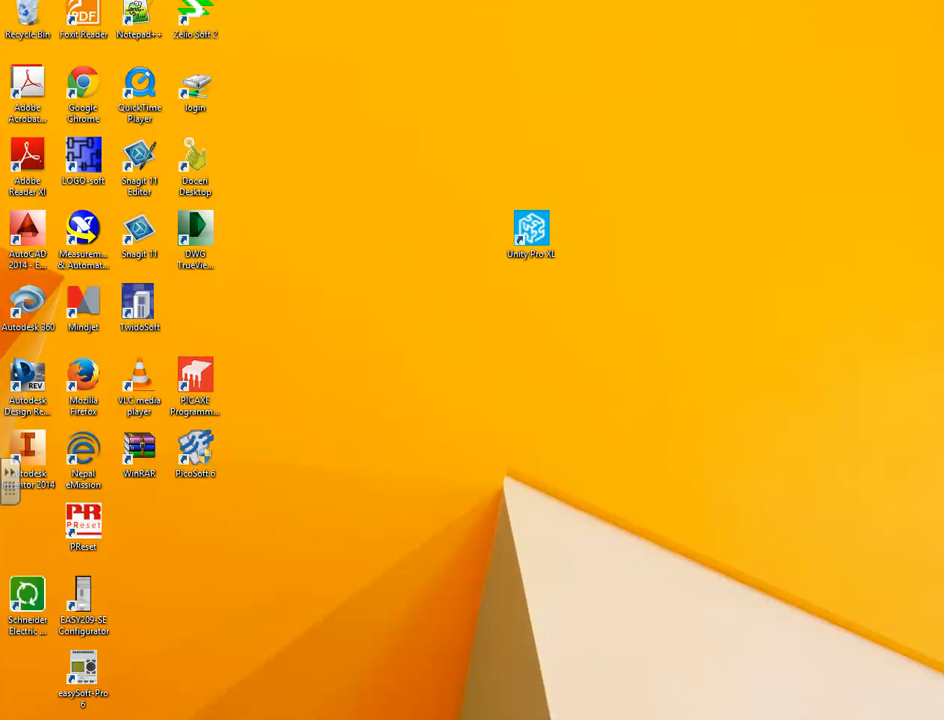
{"action": "left_click", "coordinate": [810, 719]}
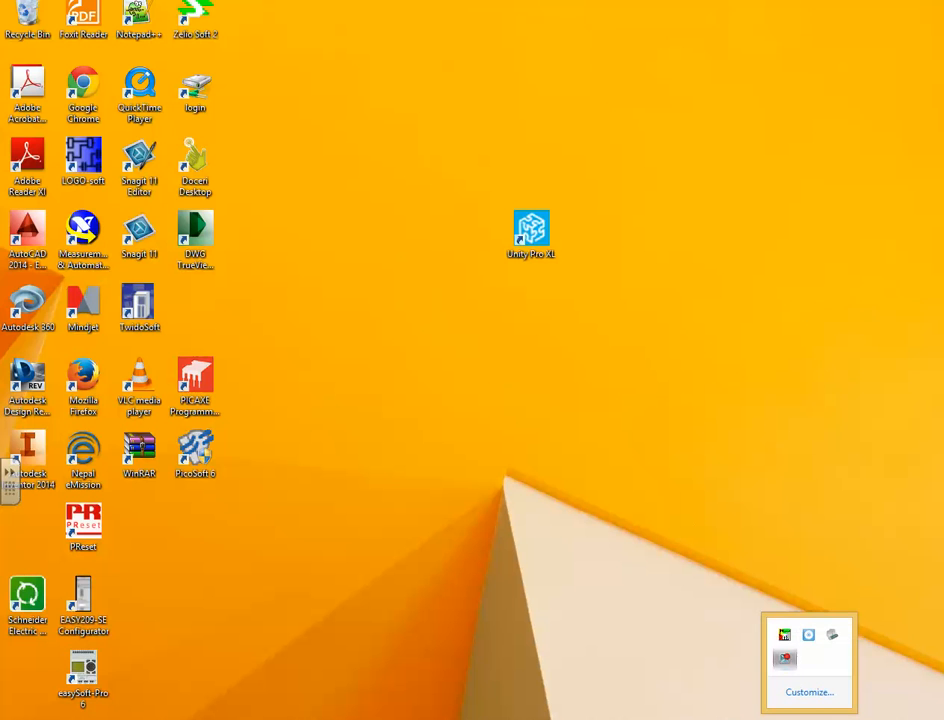
{"action": "left_click", "coordinate": [785, 659]}
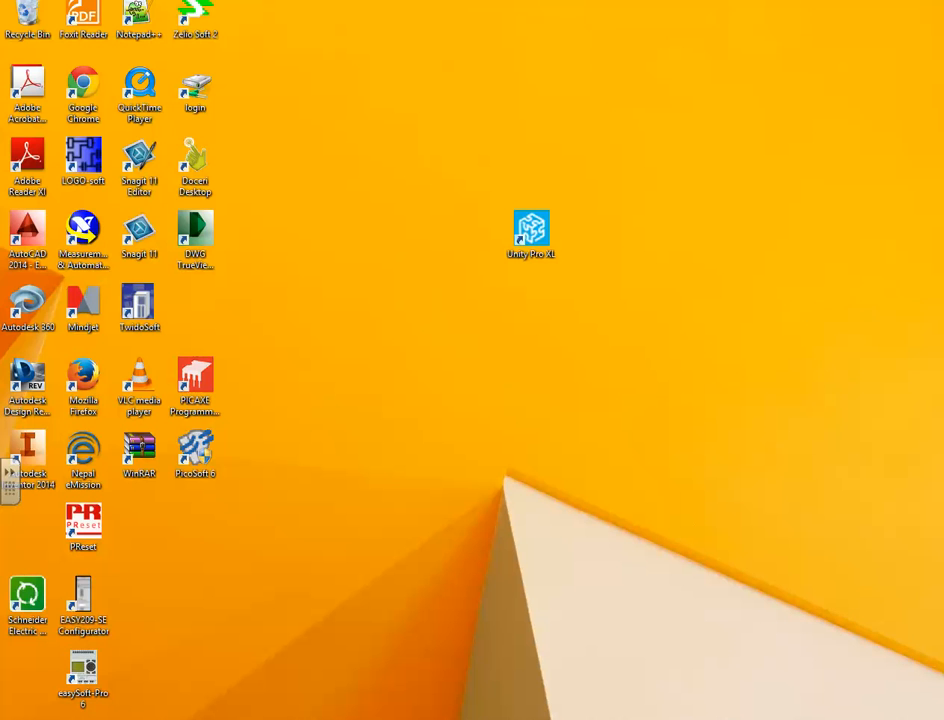
{"action": "left_click", "coordinate": [810, 719]}
{"action": "left_click", "coordinate": [810, 719]}
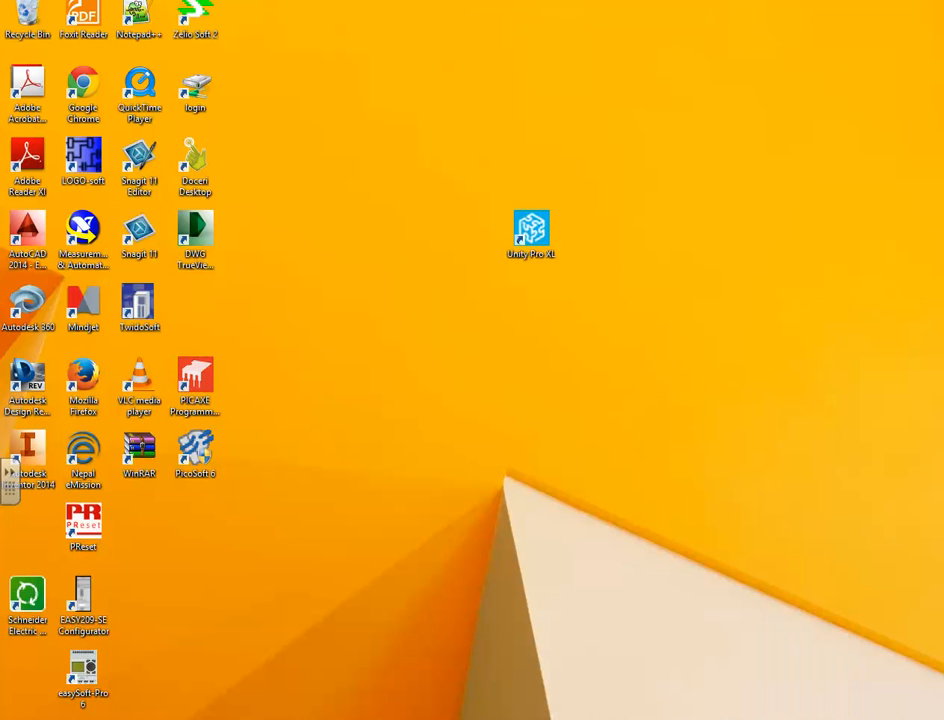